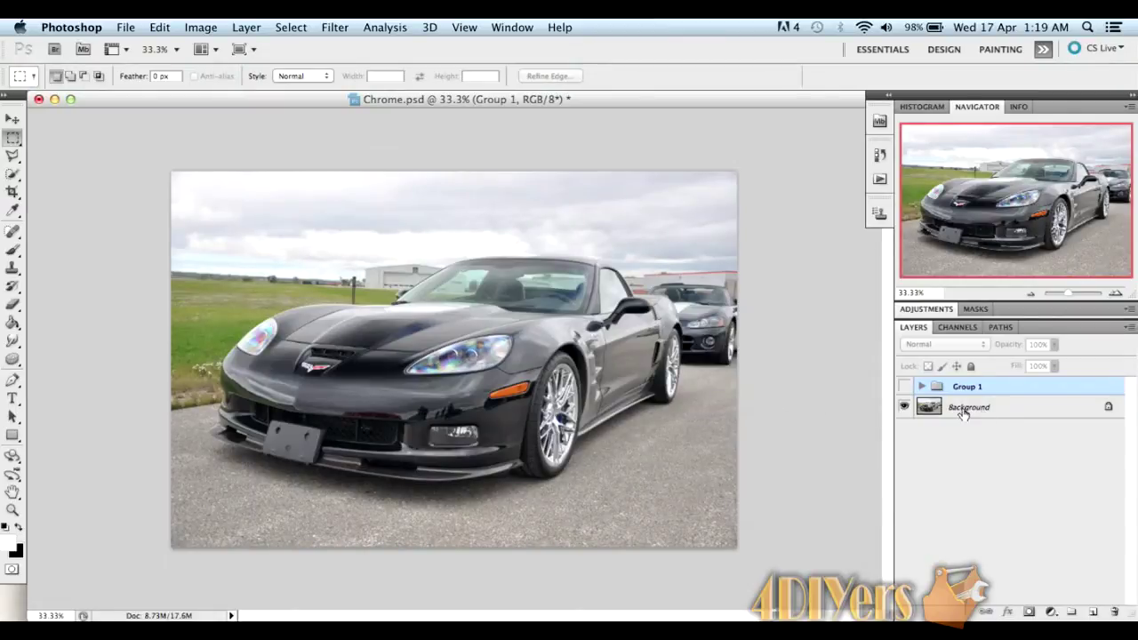
Duplicate the Background layer as 'Body', hide the original Background, and select Body
{"action": "left_click", "coordinate": [1040, 410]}
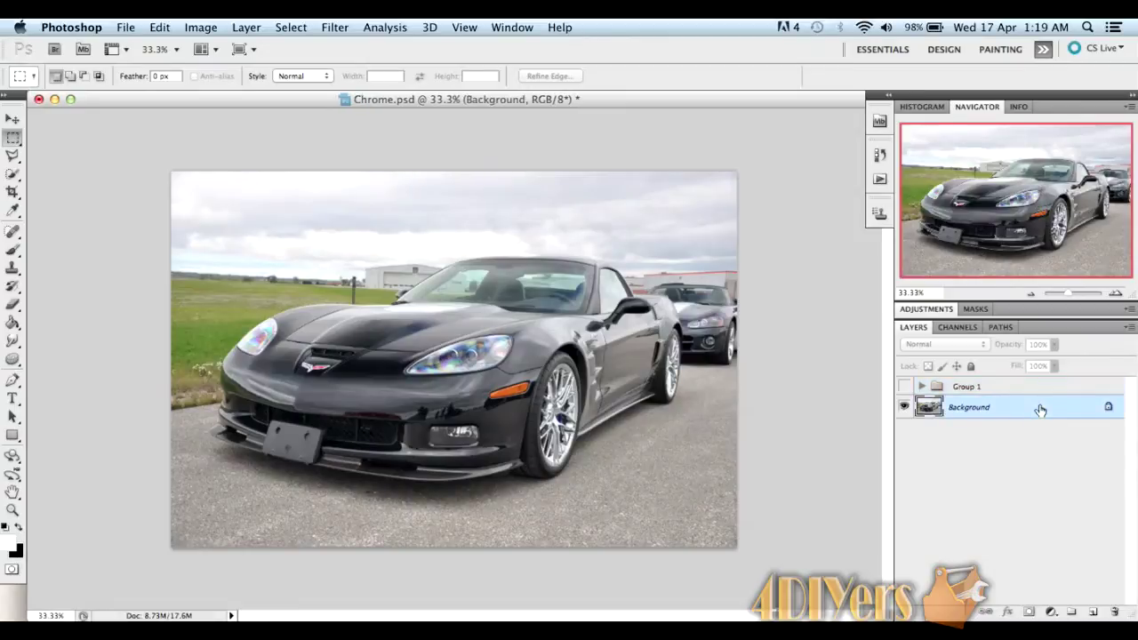
{"action": "left_click_drag", "start_coordinate": [1029, 410], "coordinate": [1092, 612]}
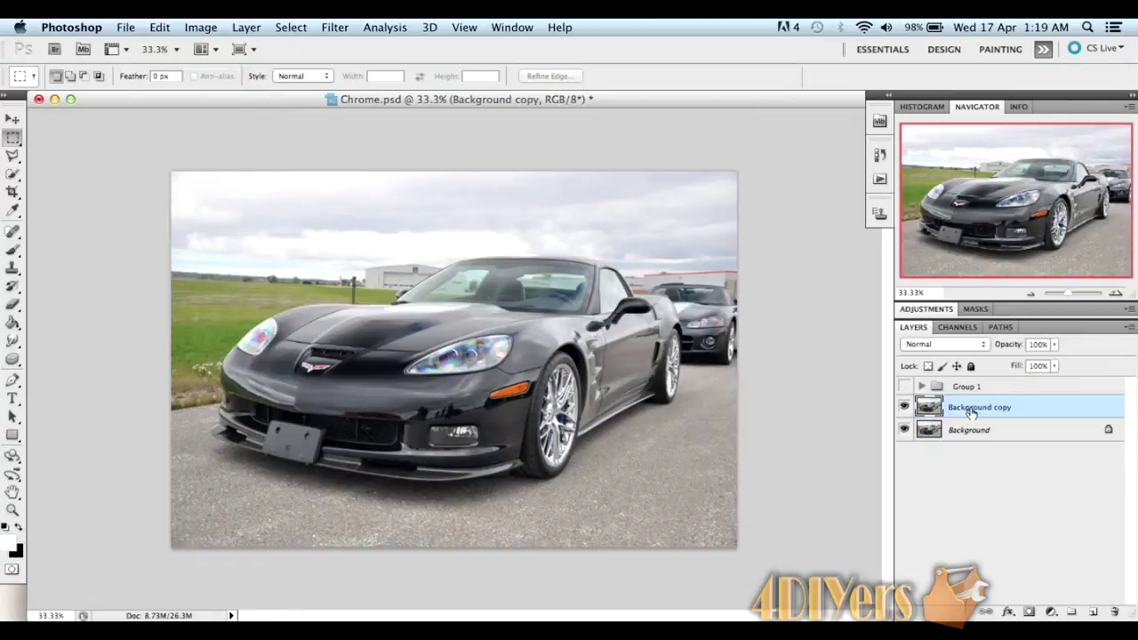
{"action": "double_click", "coordinate": [970, 408]}
{"action": "type", "text": "R"}
{"action": "left_click", "coordinate": [993, 476]}
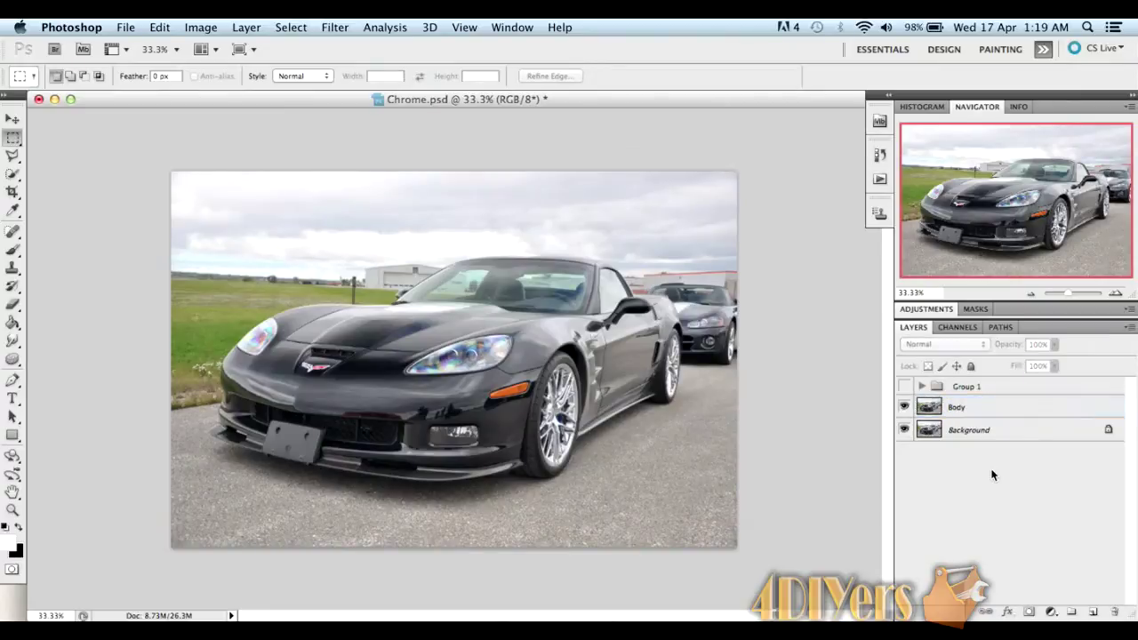
{"action": "left_click", "coordinate": [905, 430]}
{"action": "left_click", "coordinate": [986, 408]}
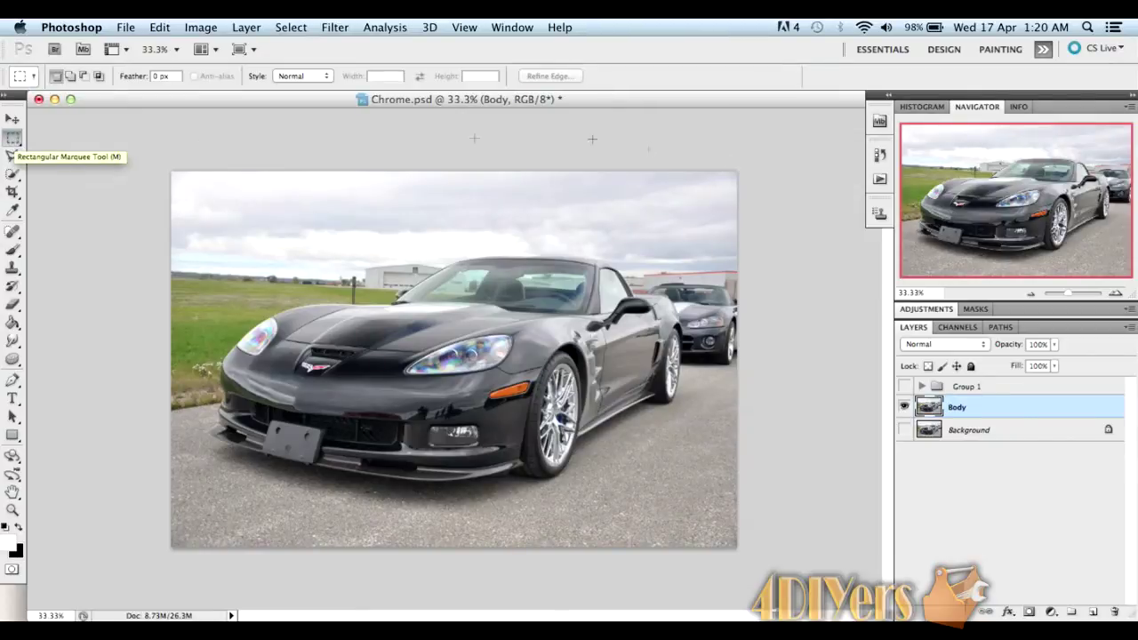
Delete the top sky strip and the right-edge strip from the Body layer with rectangular selections
{"action": "left_click", "coordinate": [13, 138]}
{"action": "left_click_drag", "start_coordinate": [773, 152], "coordinate": [145, 248]}
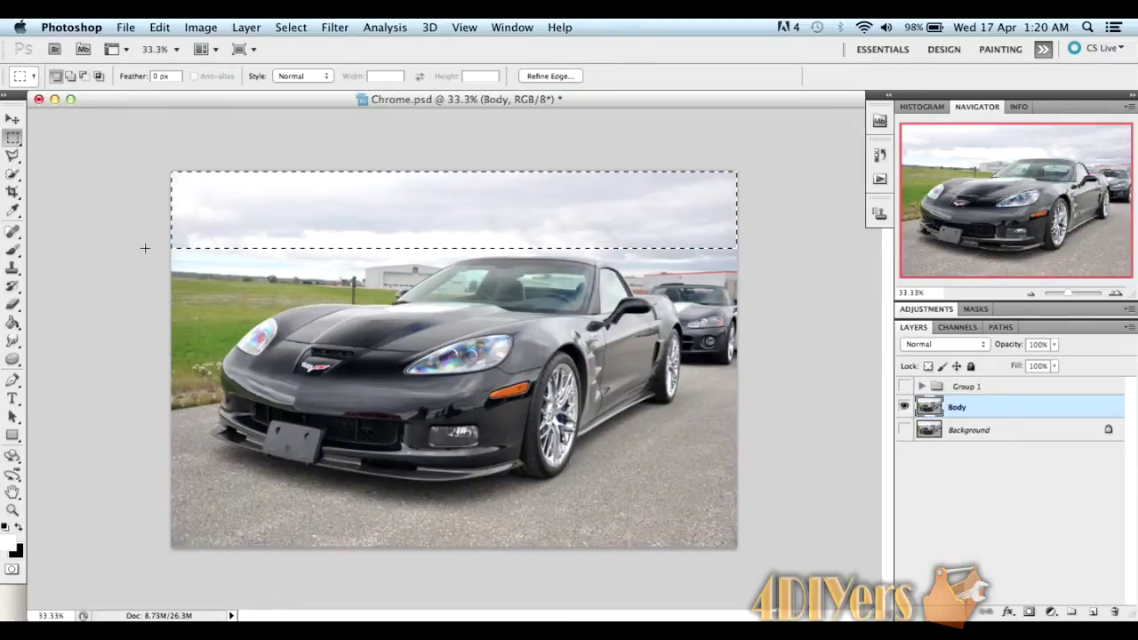
{"action": "key", "text": "Delete"}
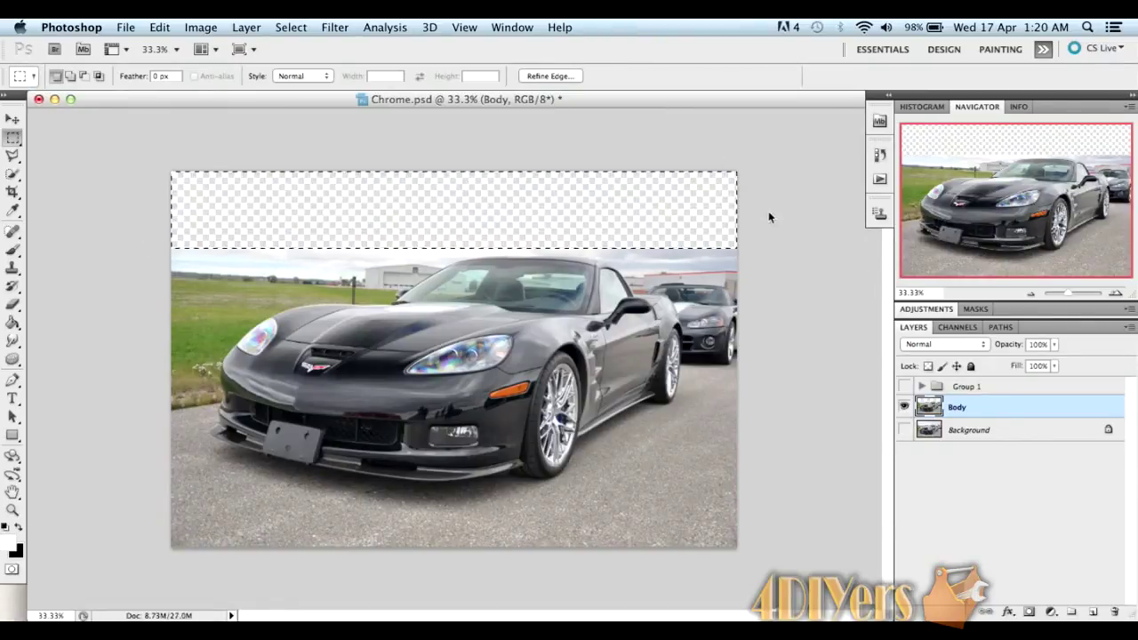
{"action": "left_click", "coordinate": [768, 212]}
{"action": "left_click_drag", "start_coordinate": [736, 210], "coordinate": [692, 575]}
{"action": "key", "text": "Delete"}
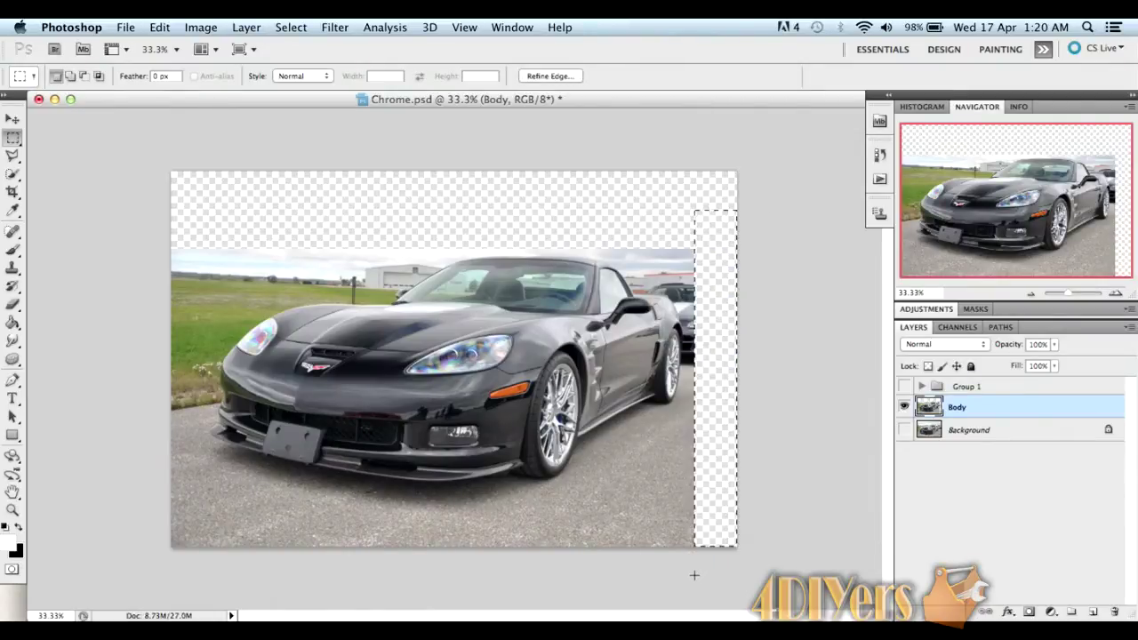
{"action": "left_click", "coordinate": [763, 394]}
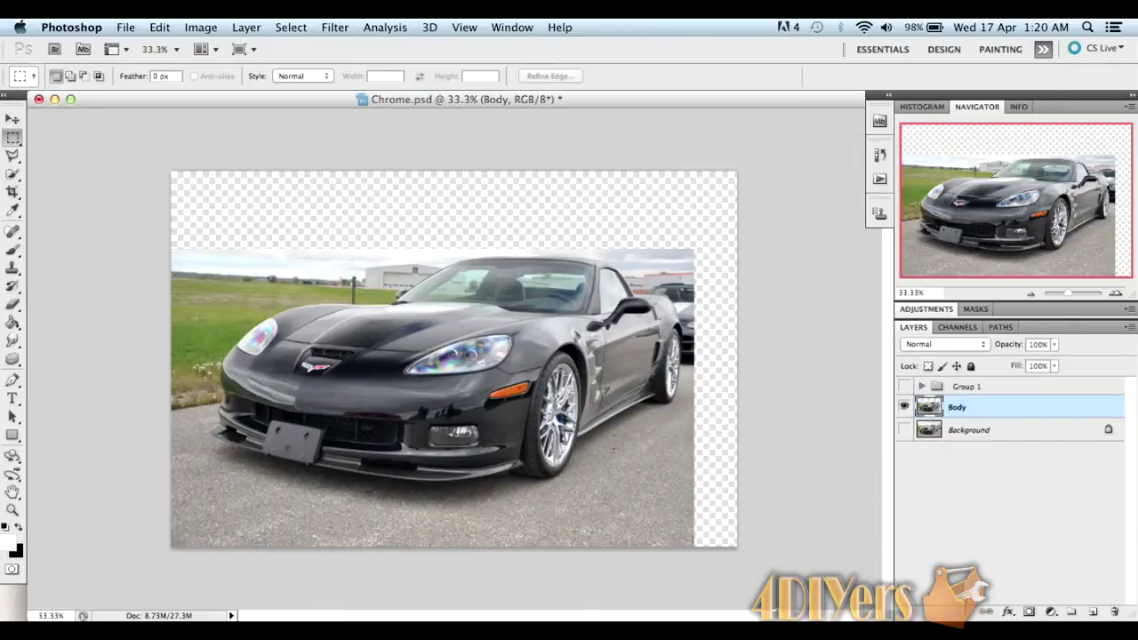
At 100% zoom, outline the background behind the car's rear with the Polygonal Lasso and delete it
{"action": "left_click", "coordinate": [1117, 294]}
{"action": "left_click", "coordinate": [1117, 294]}
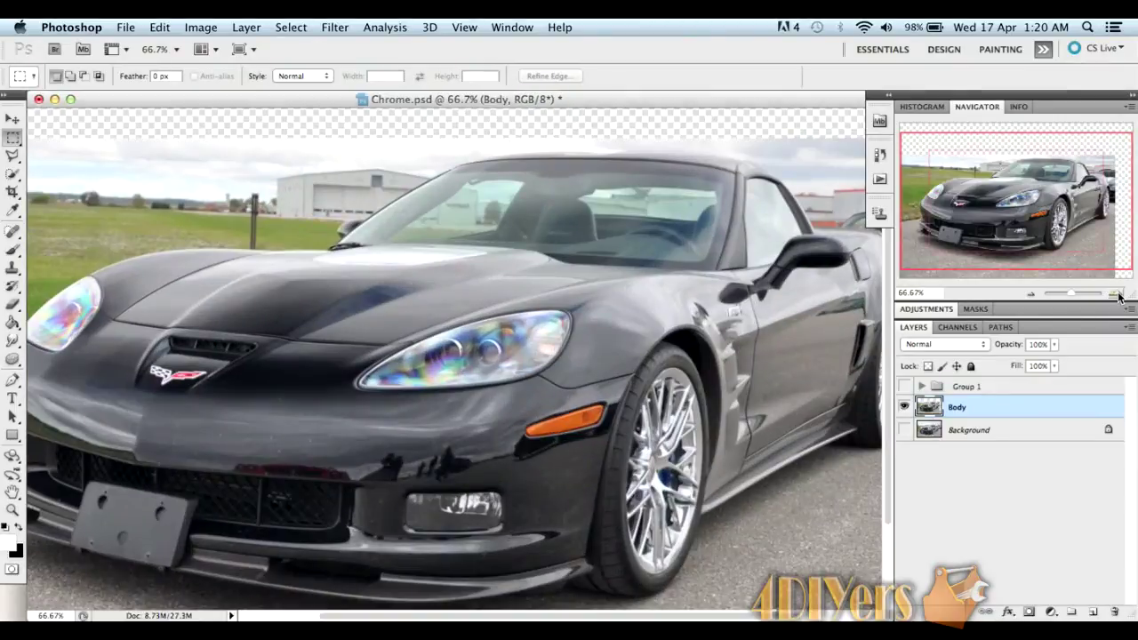
{"action": "left_click", "coordinate": [1117, 295]}
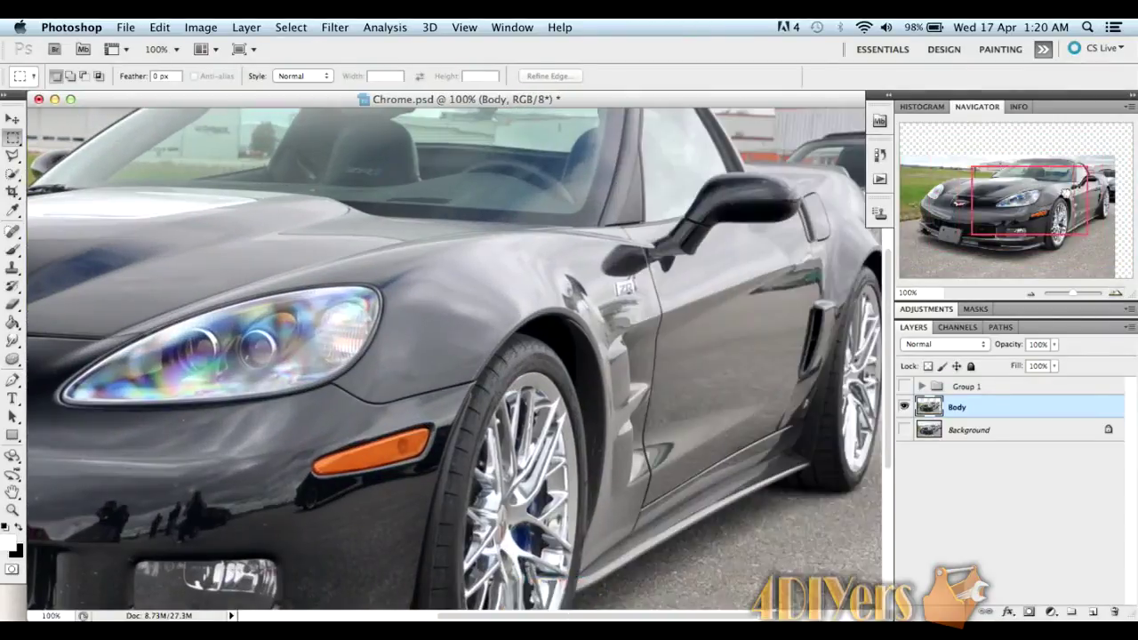
{"action": "left_click_drag", "start_coordinate": [1046, 189], "coordinate": [1092, 176]}
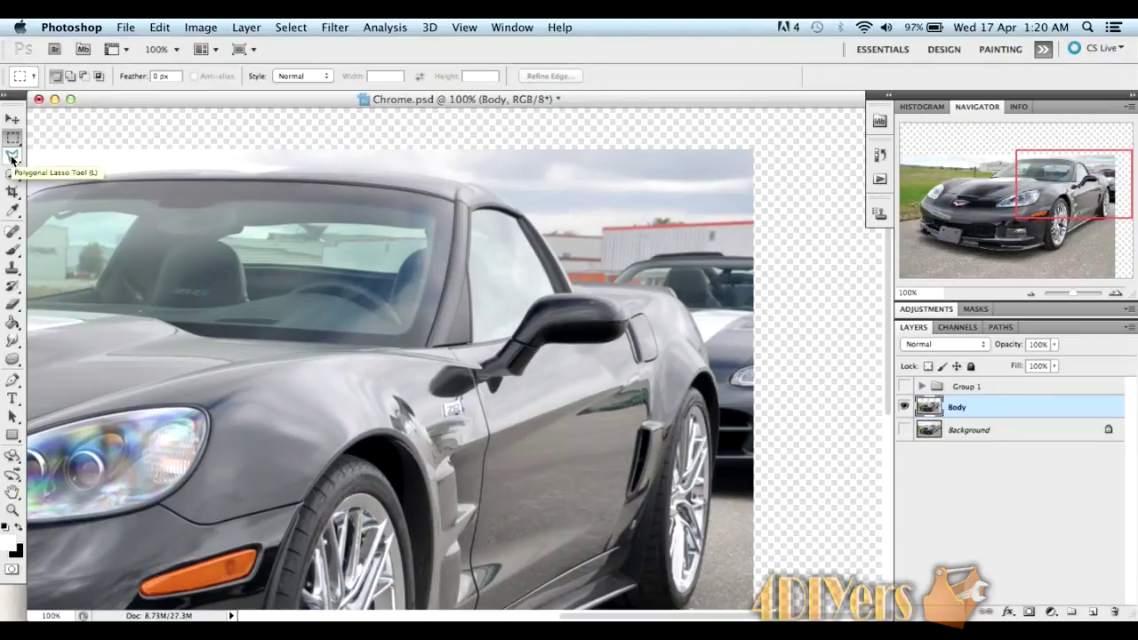
{"action": "left_click", "coordinate": [13, 156]}
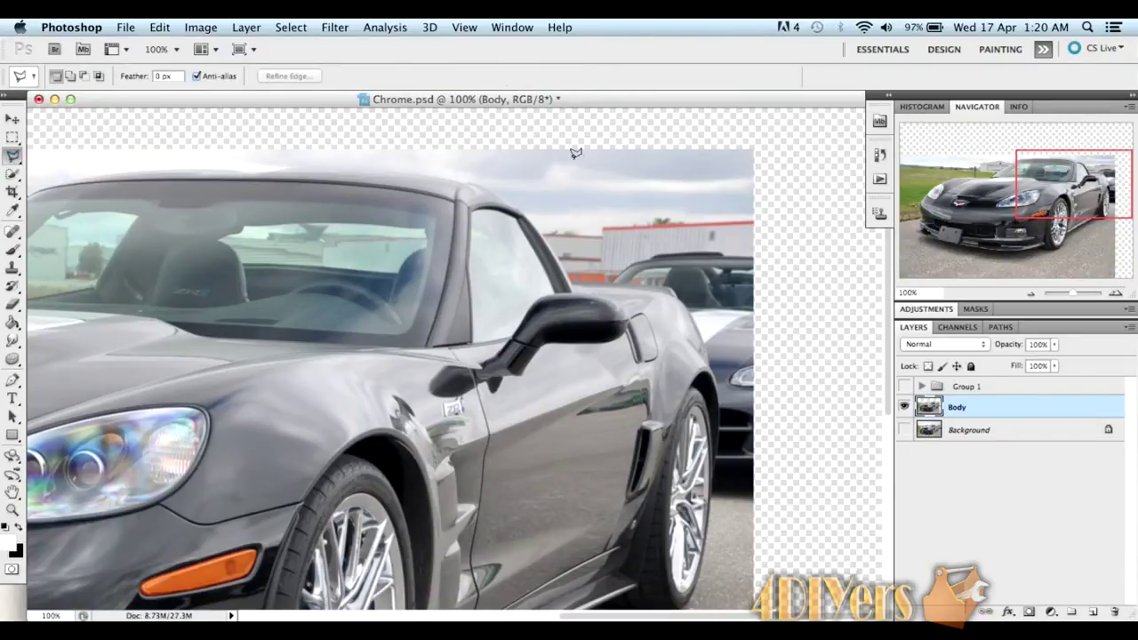
{"action": "left_click", "coordinate": [594, 269]}
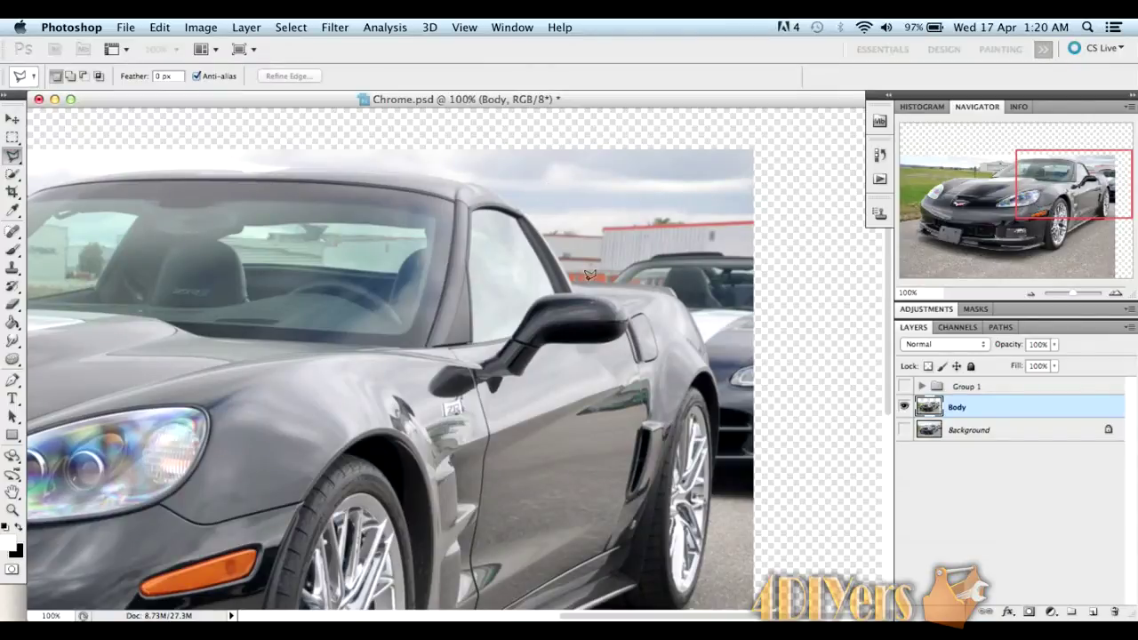
{"action": "left_click", "coordinate": [692, 316]}
{"action": "left_click", "coordinate": [821, 339]}
{"action": "left_click", "coordinate": [800, 183]}
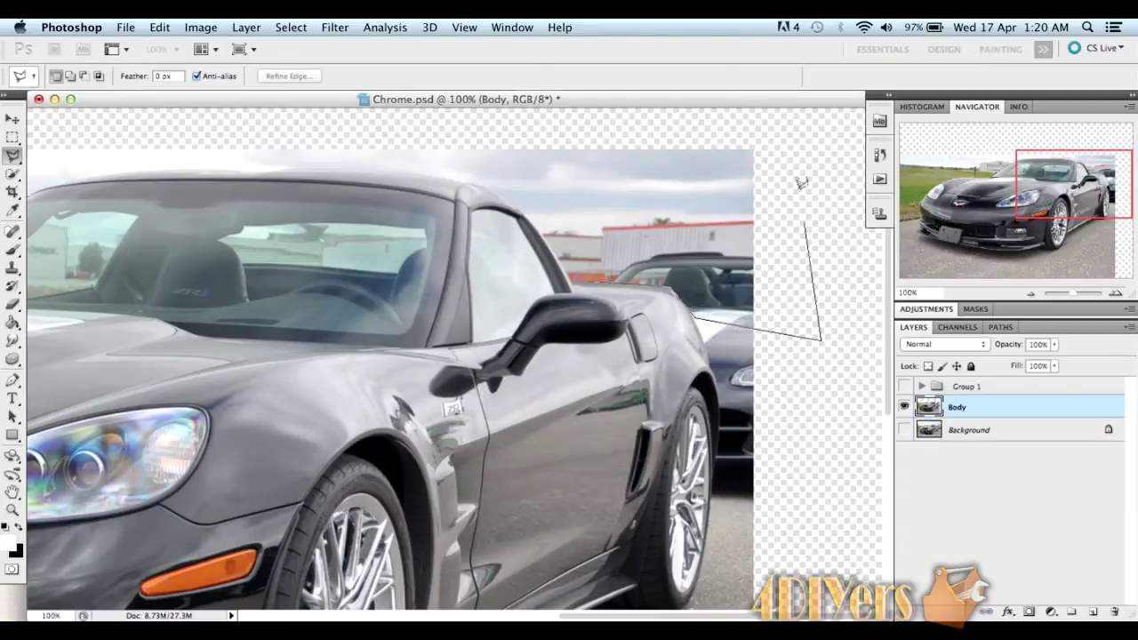
{"action": "left_click", "coordinate": [781, 137]}
{"action": "left_click", "coordinate": [711, 137]}
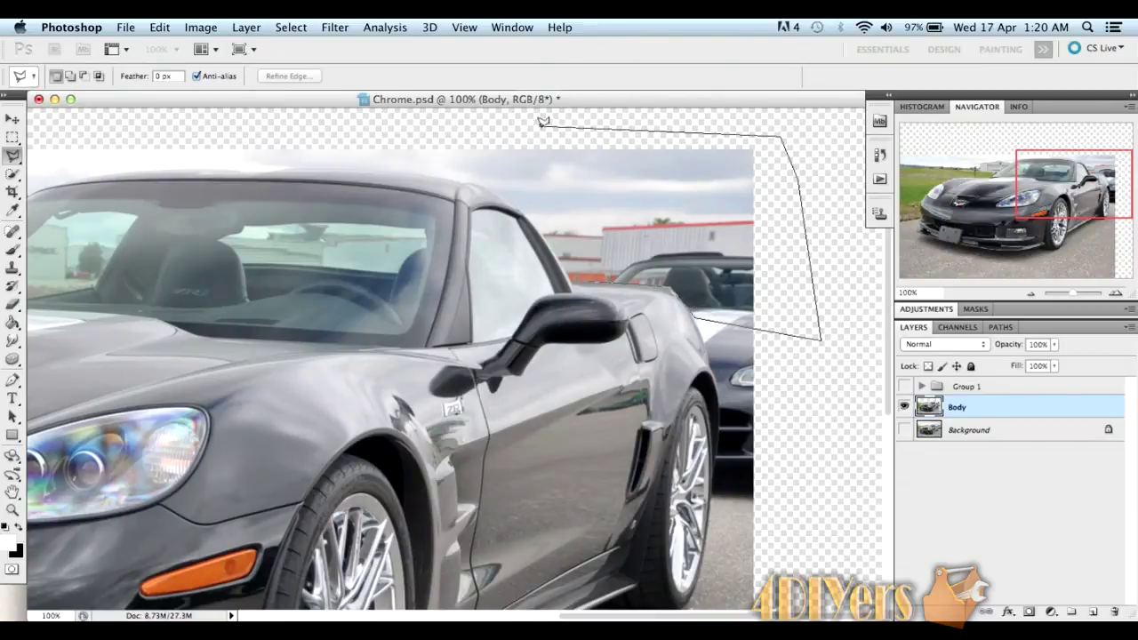
{"action": "left_click", "coordinate": [542, 127]}
{"action": "key", "text": "Delete"}
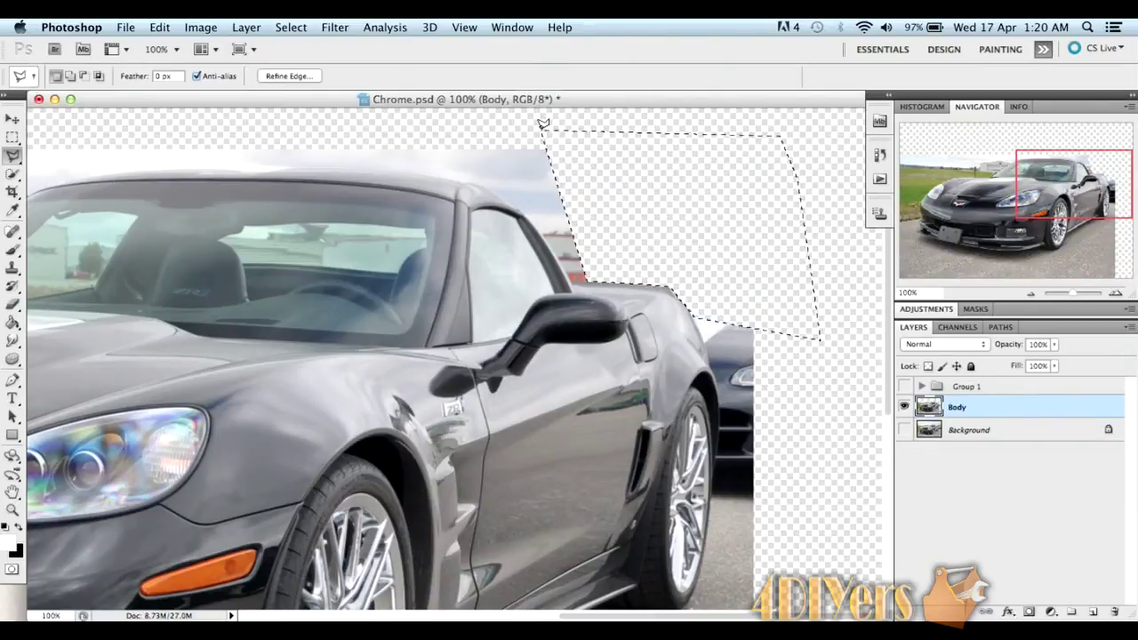
Outline the windshield area along the roof and pillar and delete it to transparency
{"action": "left_click", "coordinate": [315, 183]}
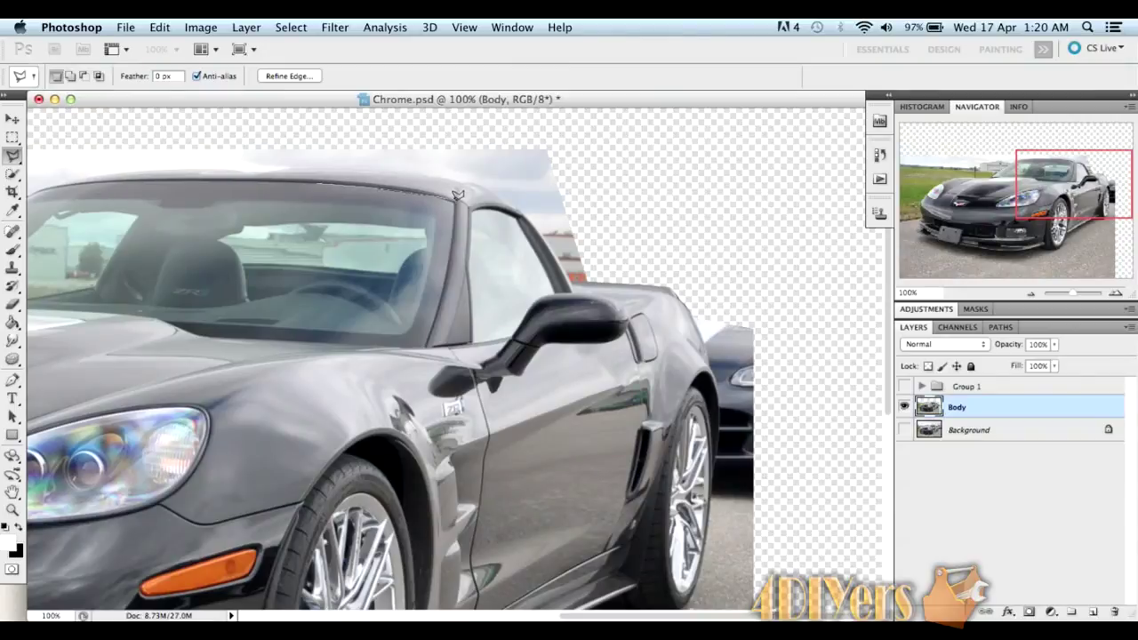
{"action": "left_click", "coordinate": [457, 196]}
{"action": "left_click", "coordinate": [445, 286]}
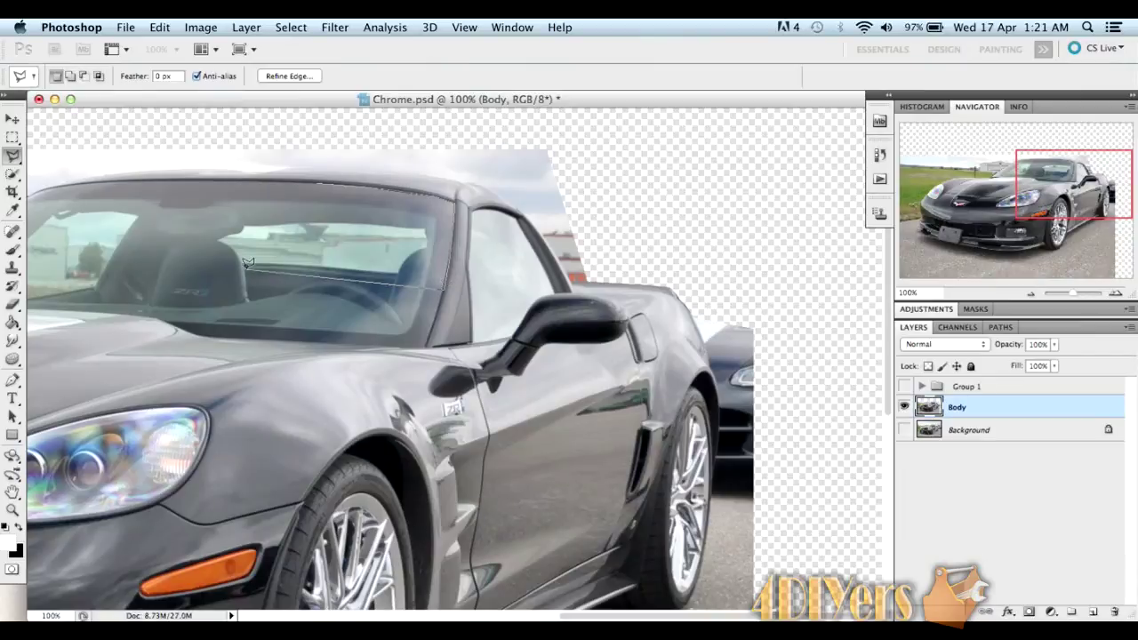
{"action": "double_click", "coordinate": [249, 263]}
{"action": "key", "text": "Delete"}
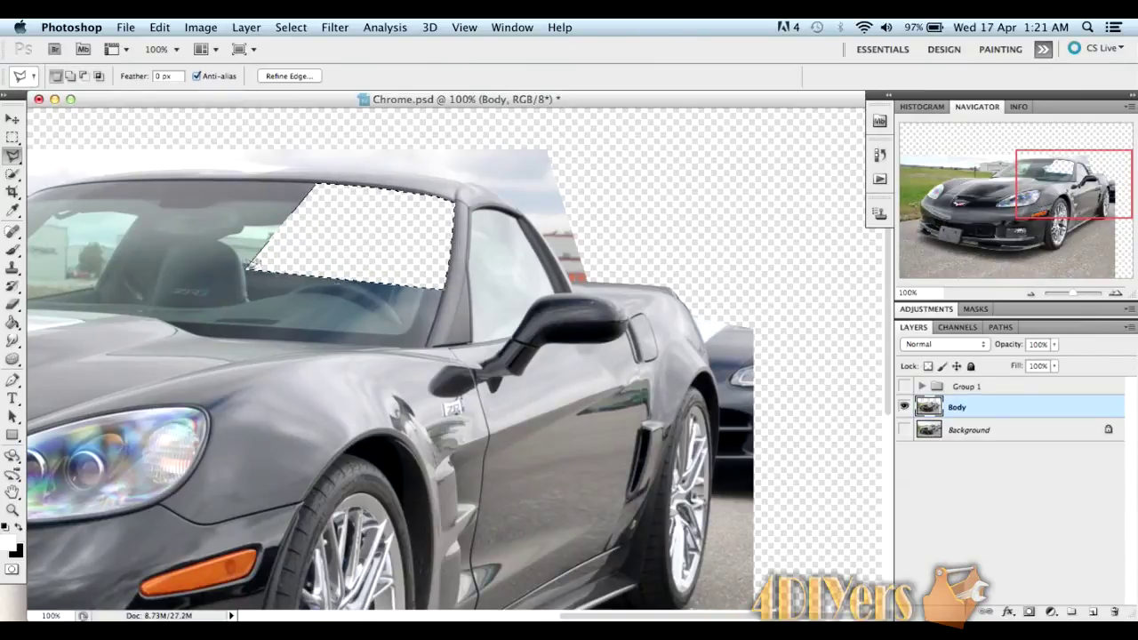
{"action": "left_click", "coordinate": [15, 139]}
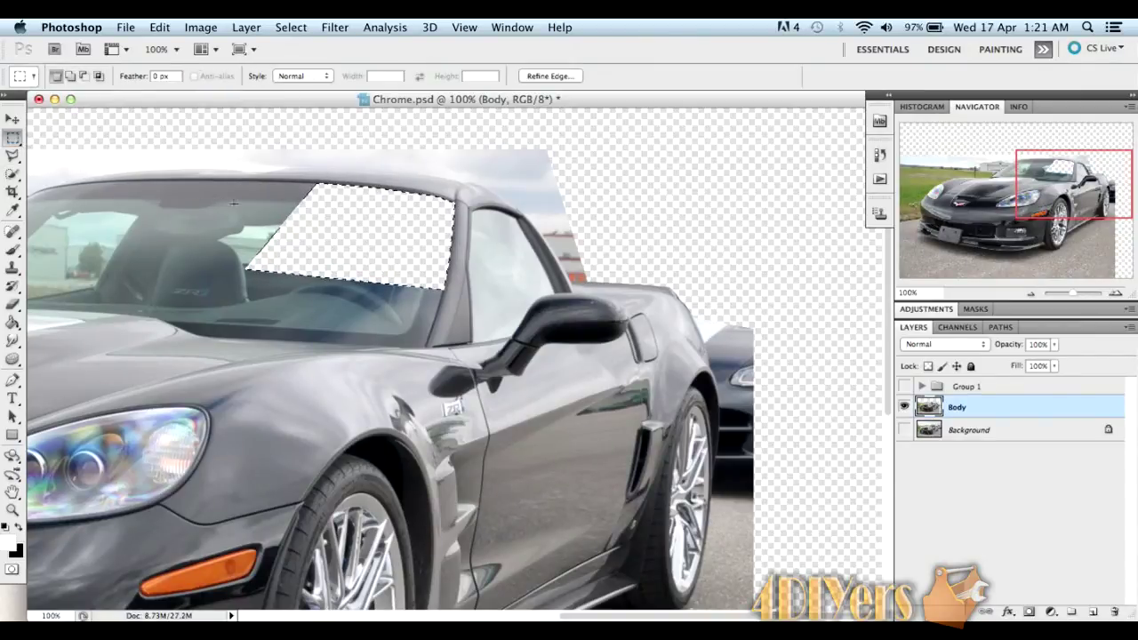
Deselect, zoom out, hide the erased Body layer, and select Group 1's Body with Background visible
{"action": "key", "text": "super+d"}
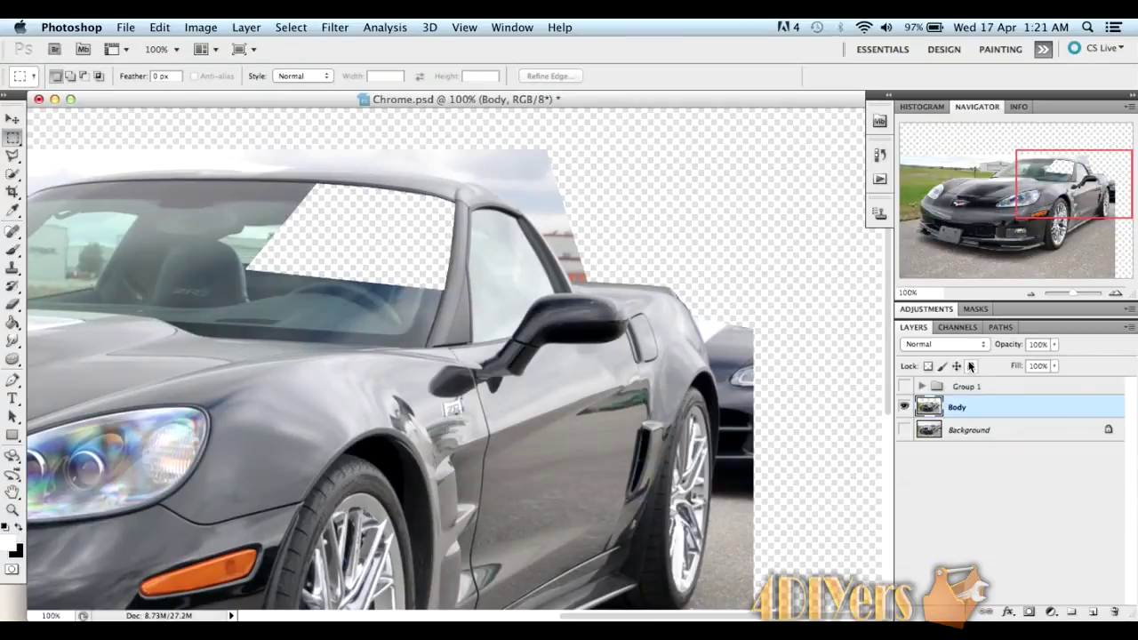
{"action": "left_click", "coordinate": [1032, 292]}
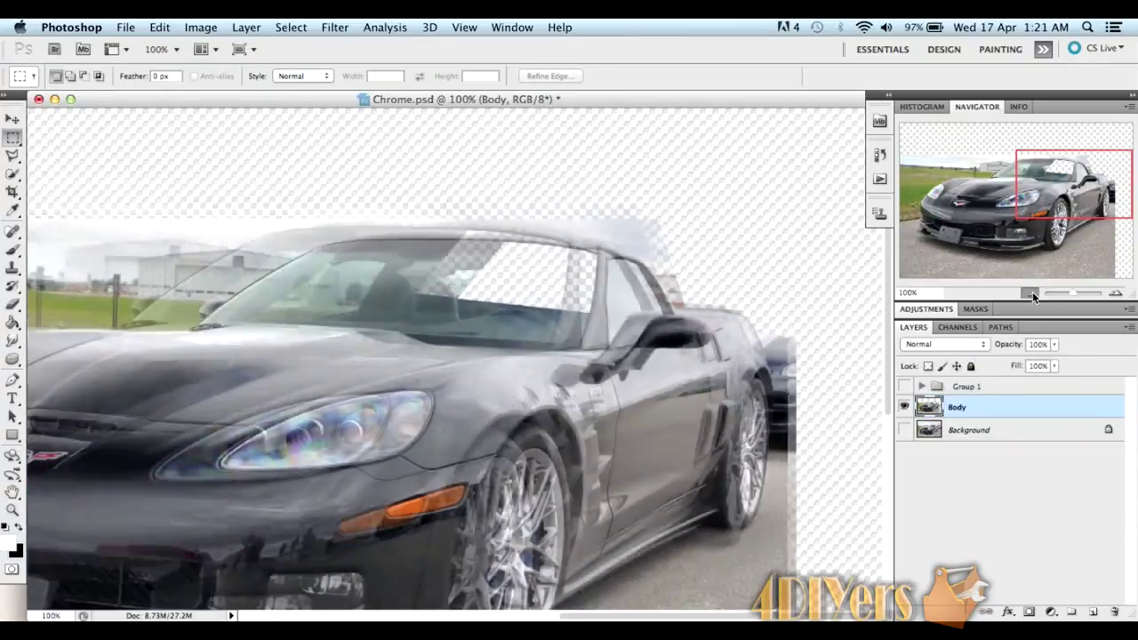
{"action": "left_click", "coordinate": [1033, 291]}
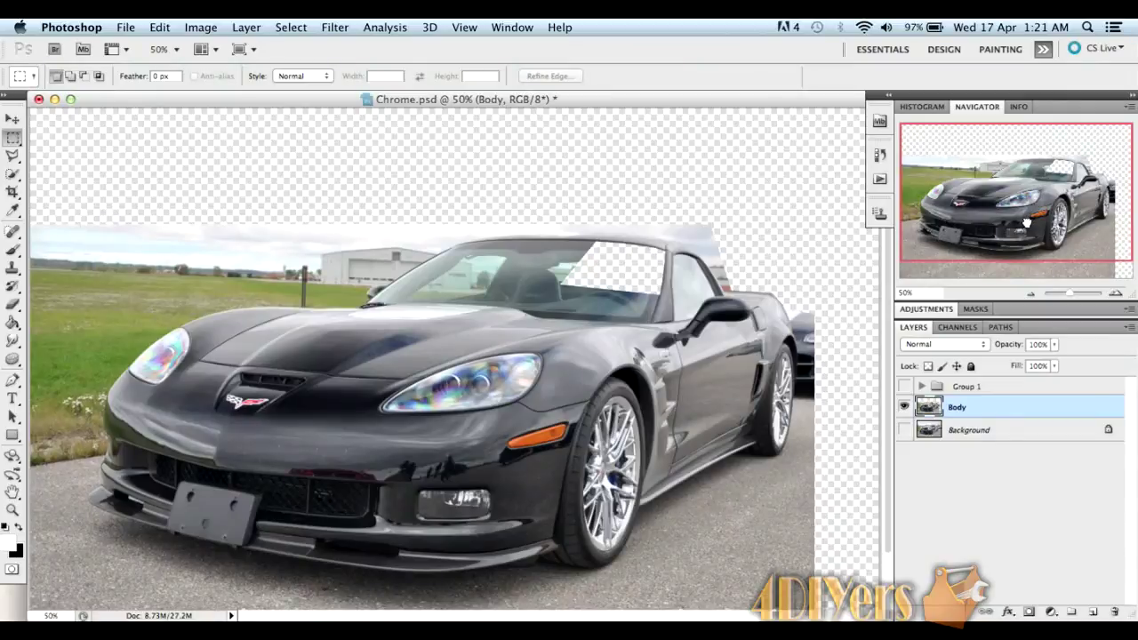
{"action": "left_click_drag", "start_coordinate": [1028, 223], "coordinate": [1028, 227]}
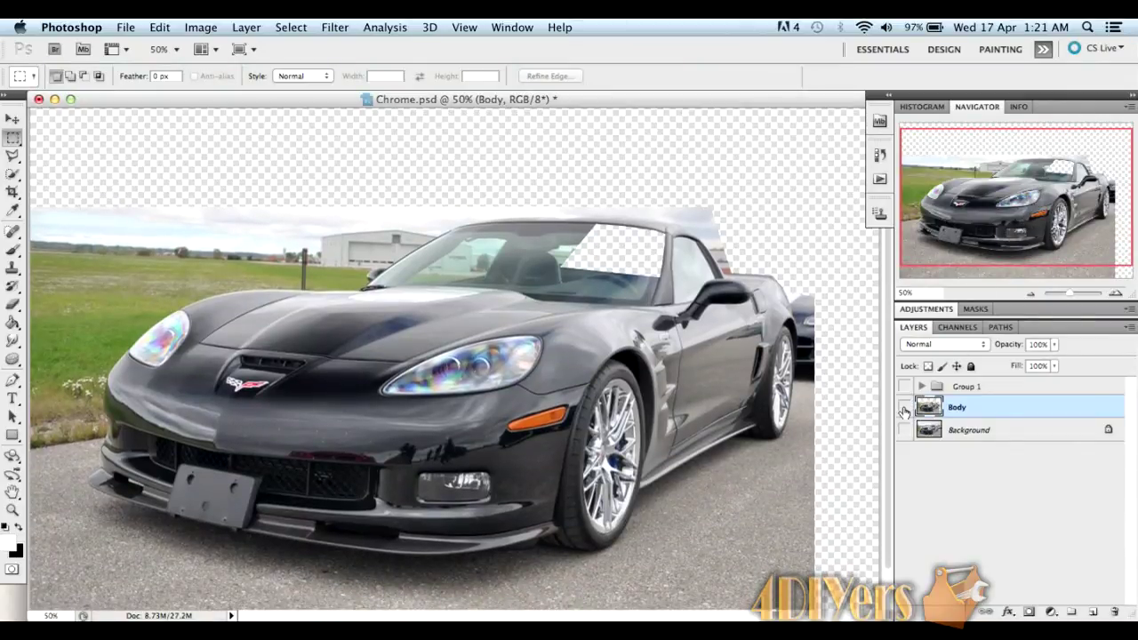
{"action": "left_click", "coordinate": [903, 407]}
{"action": "left_click", "coordinate": [903, 386]}
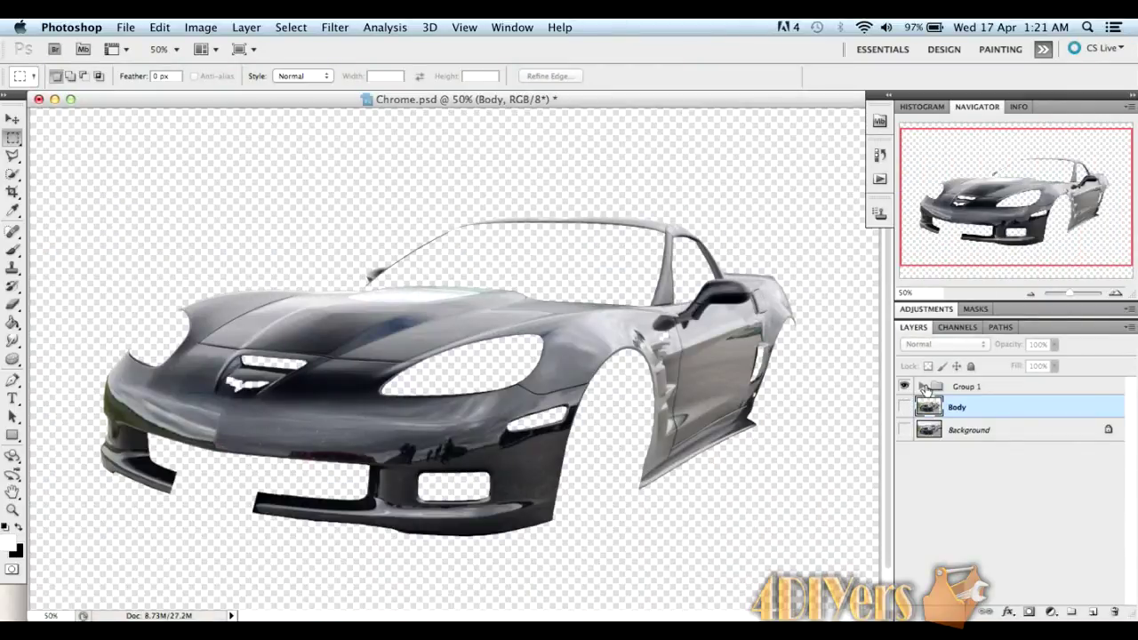
{"action": "left_click", "coordinate": [924, 387]}
{"action": "left_click", "coordinate": [971, 408]}
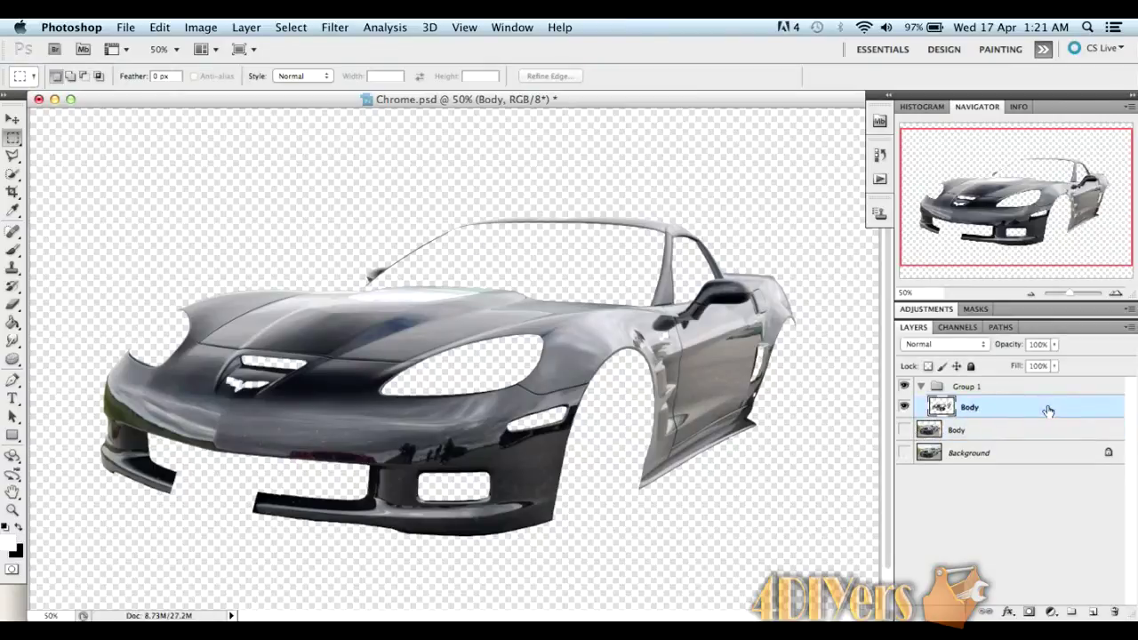
{"action": "left_click", "coordinate": [904, 453]}
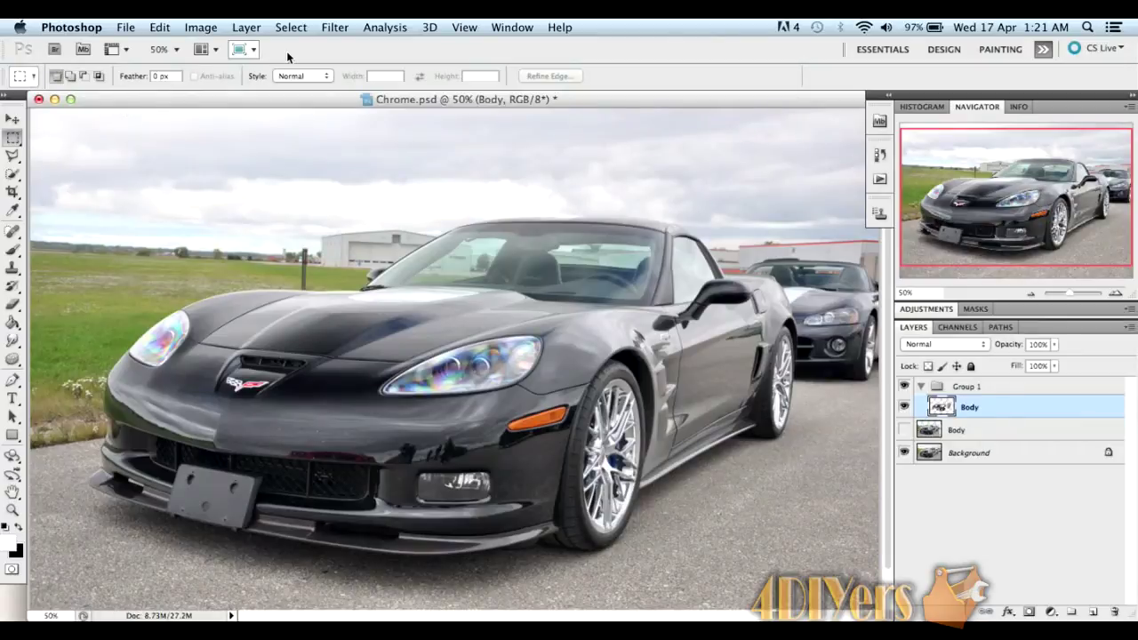
Apply an Exposure adjustment of +1.39 with Gamma Correction 1.40 to Group 1's Body layer
{"action": "left_click", "coordinate": [211, 34]}
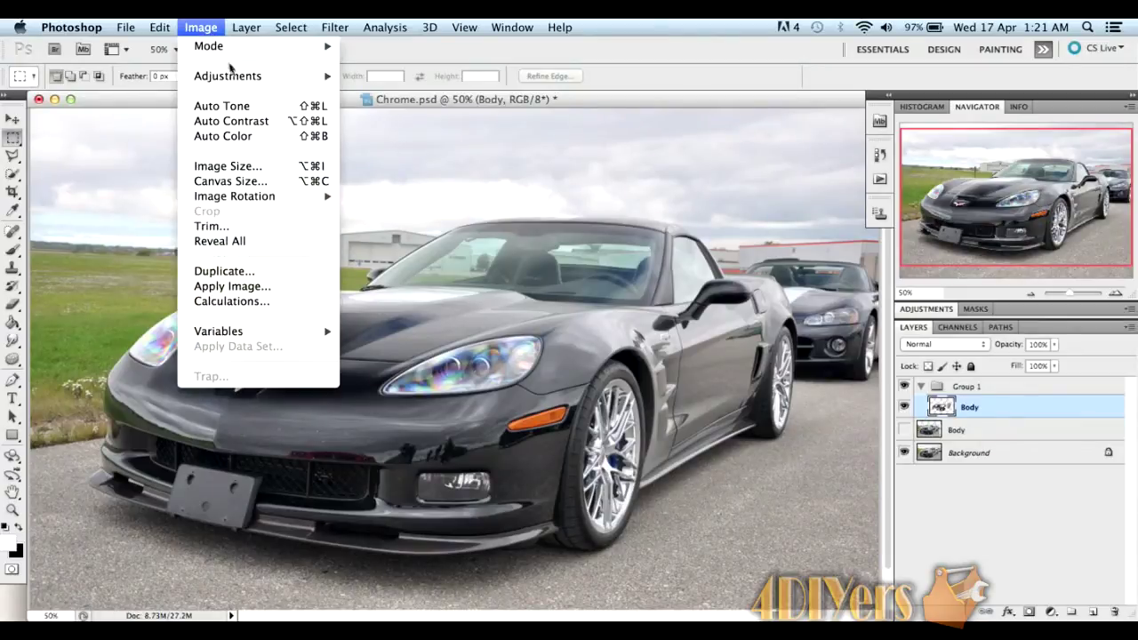
{"action": "mouse_move", "coordinate": [236, 83]}
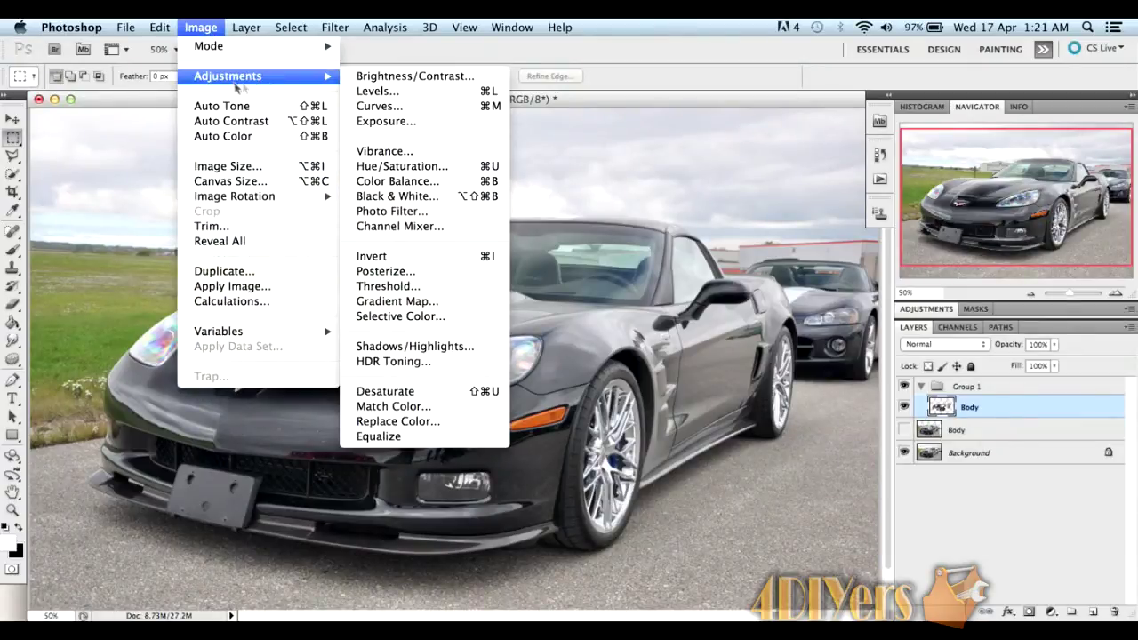
{"action": "left_click", "coordinate": [397, 122]}
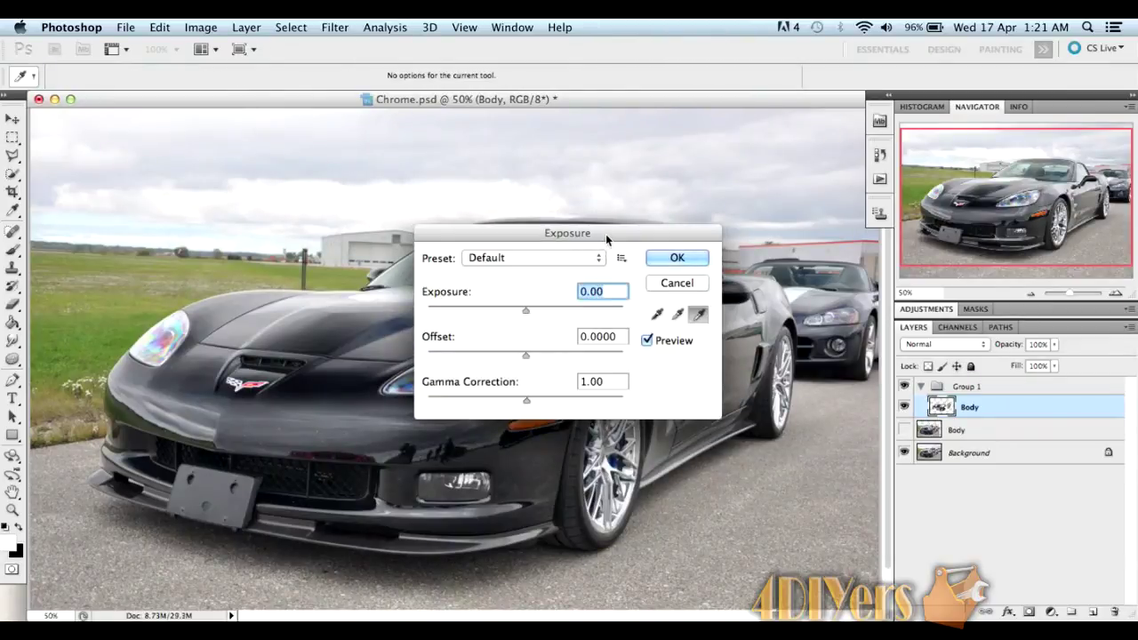
{"action": "left_click_drag", "start_coordinate": [605, 234], "coordinate": [732, 131]}
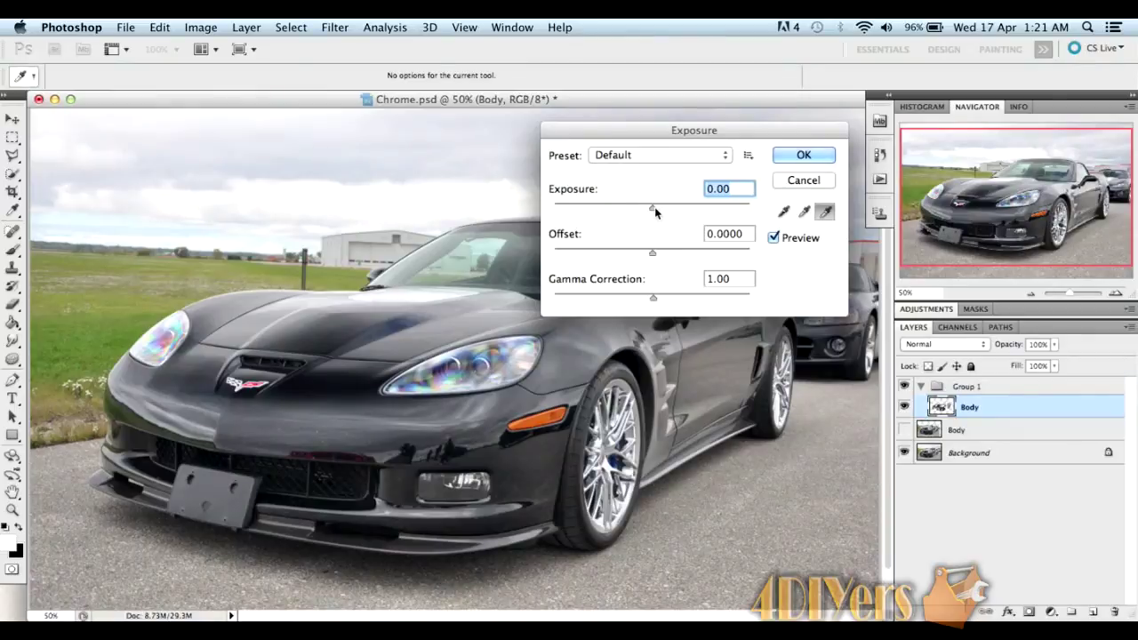
{"action": "left_click_drag", "start_coordinate": [655, 208], "coordinate": [685, 211]}
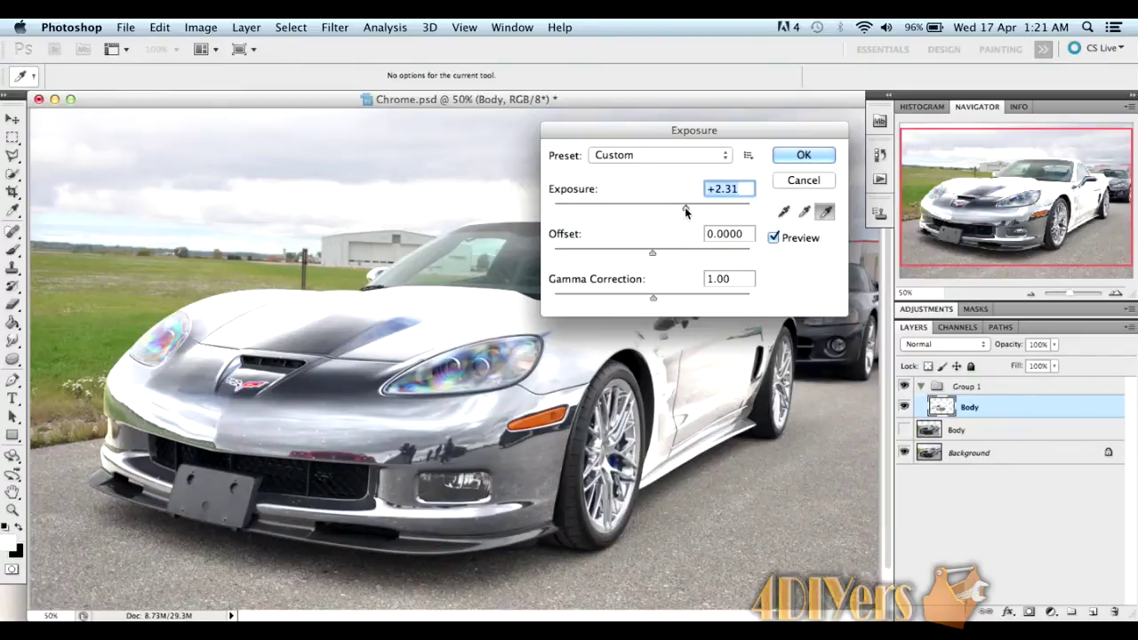
{"action": "left_click_drag", "start_coordinate": [685, 212], "coordinate": [681, 212]}
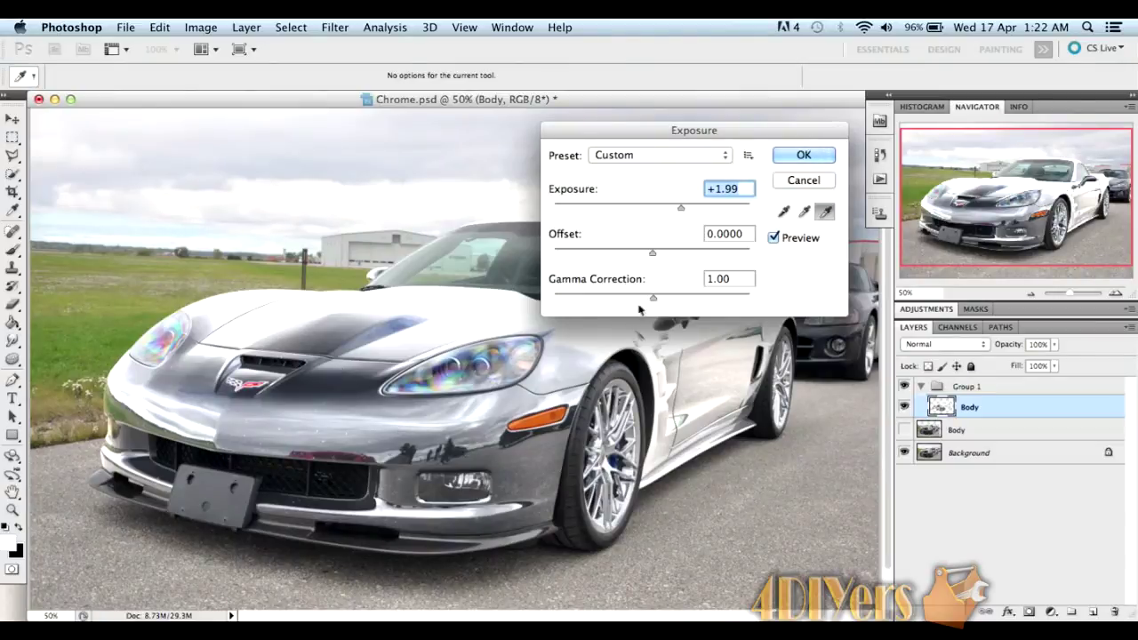
{"action": "left_click_drag", "start_coordinate": [653, 301], "coordinate": [629, 301]}
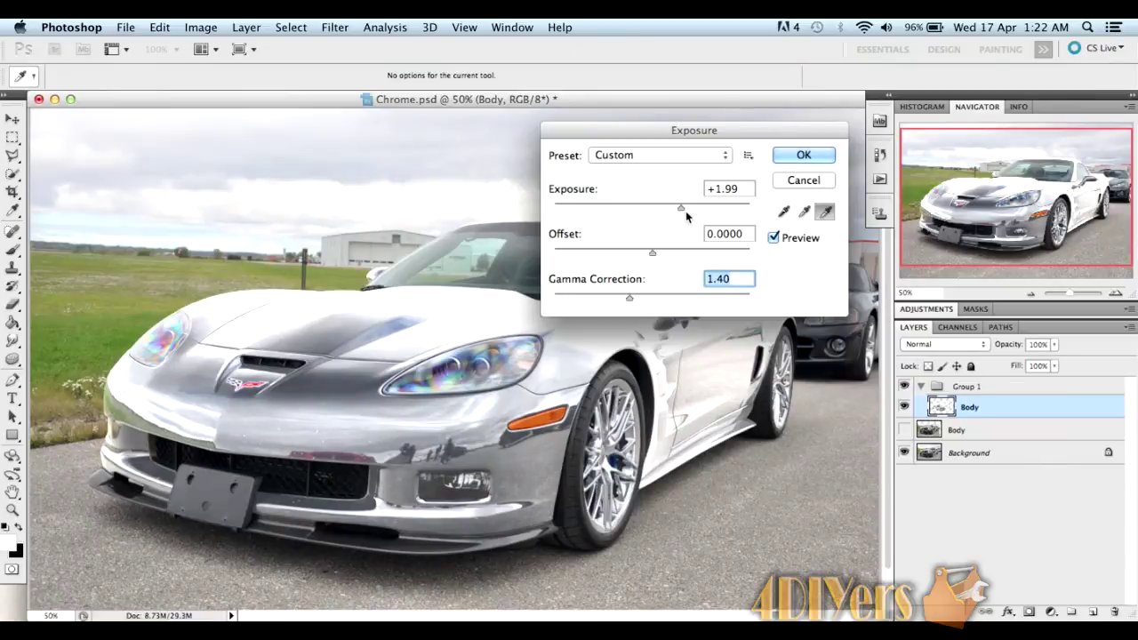
{"action": "left_click_drag", "start_coordinate": [684, 207], "coordinate": [671, 207]}
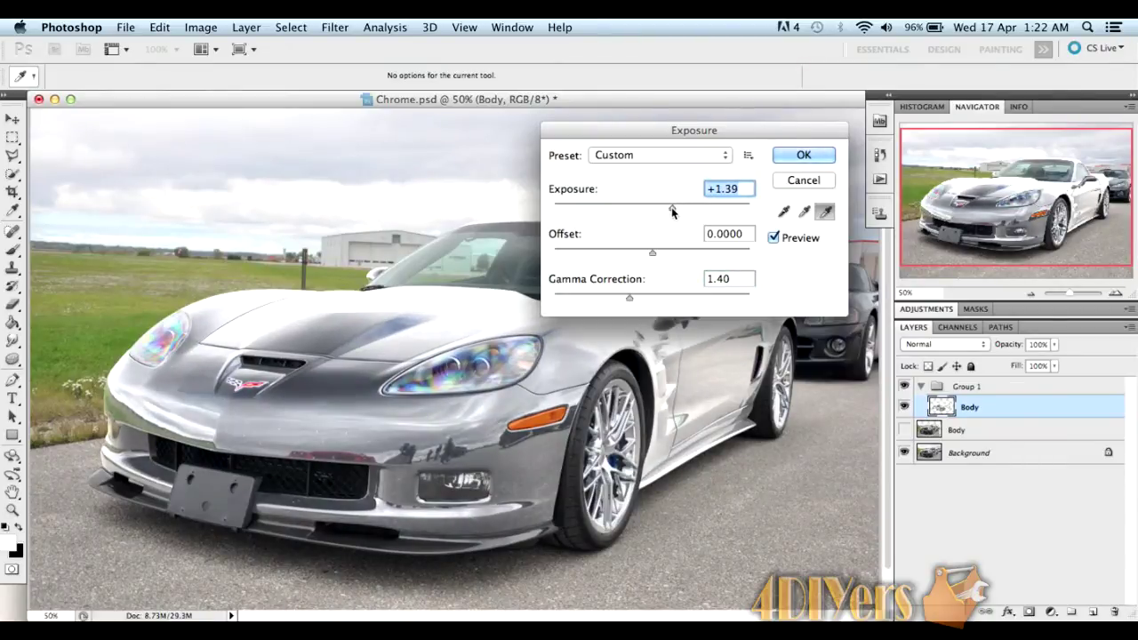
{"action": "left_click", "coordinate": [801, 157]}
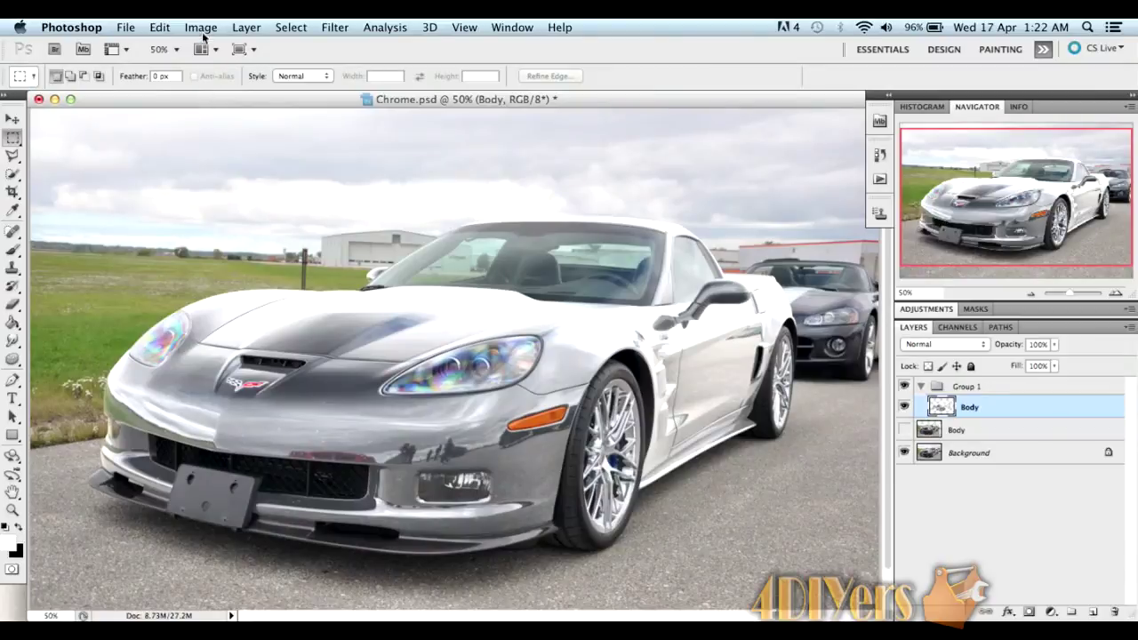
Apply Brightness/Contrast with Contrast 64 and Brightness 9 to the car body
{"action": "left_click", "coordinate": [219, 27]}
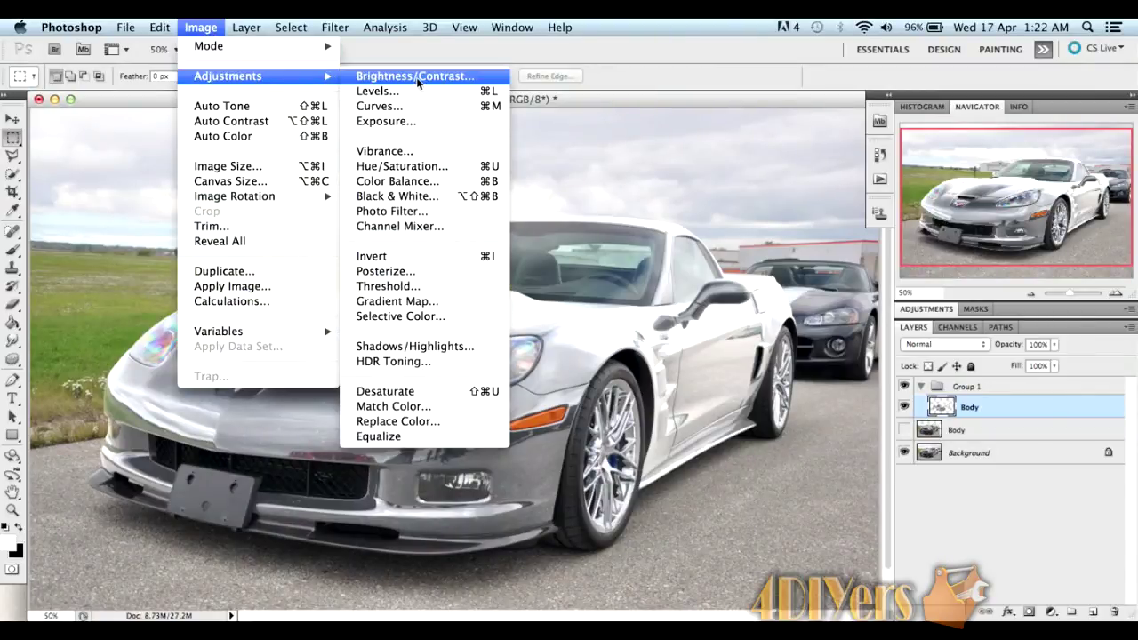
{"action": "left_click", "coordinate": [418, 78]}
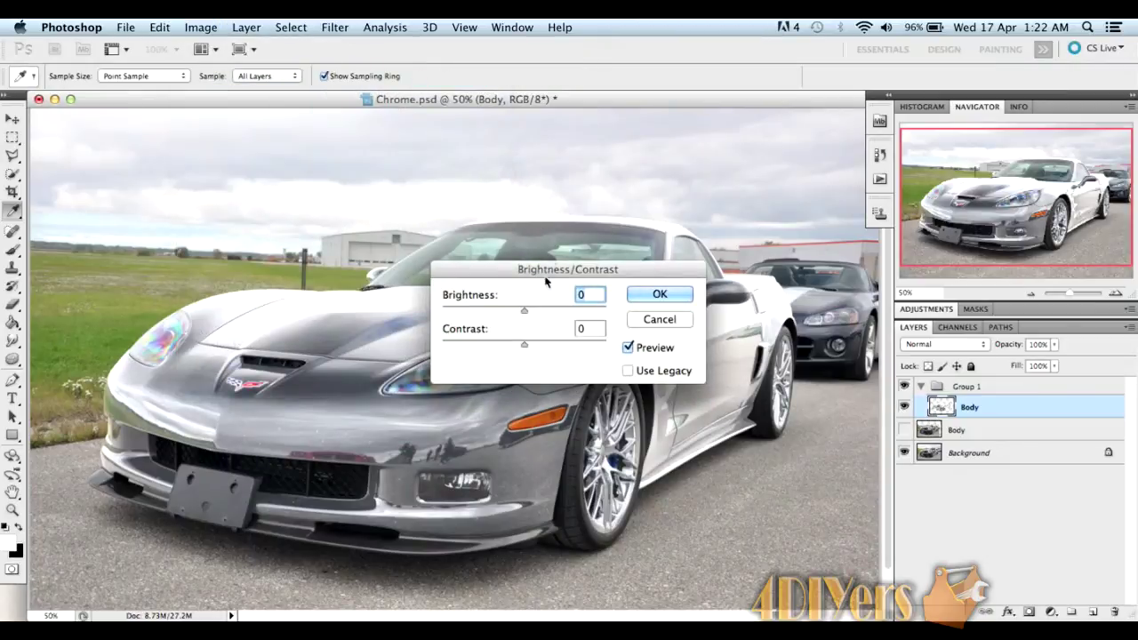
{"action": "left_click_drag", "start_coordinate": [572, 276], "coordinate": [708, 141]}
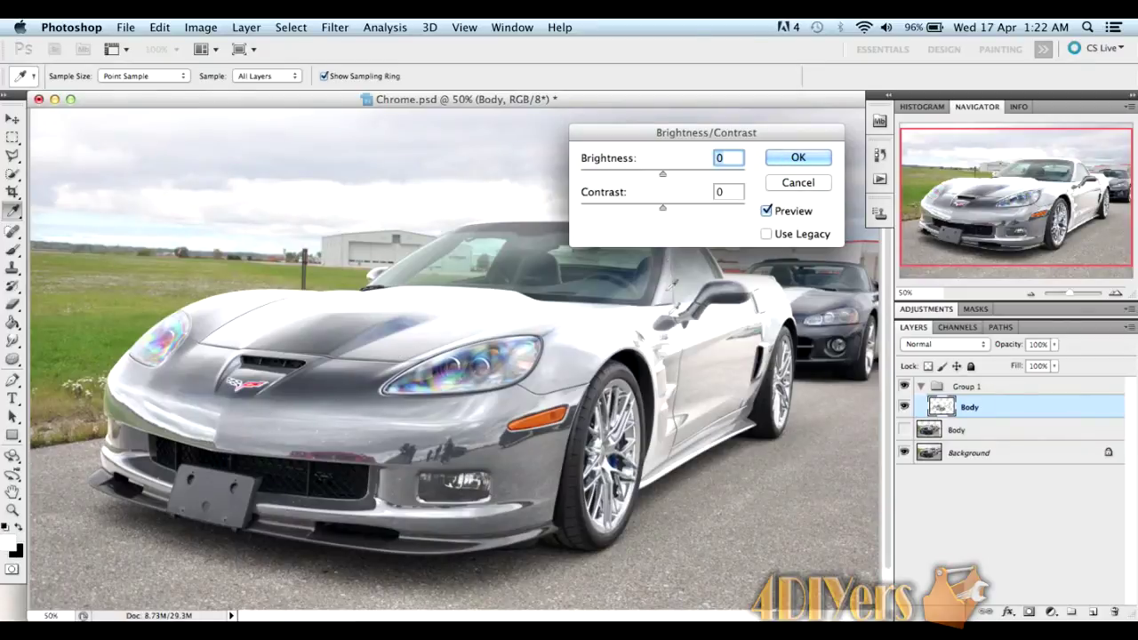
{"action": "left_click_drag", "start_coordinate": [662, 208], "coordinate": [711, 213]}
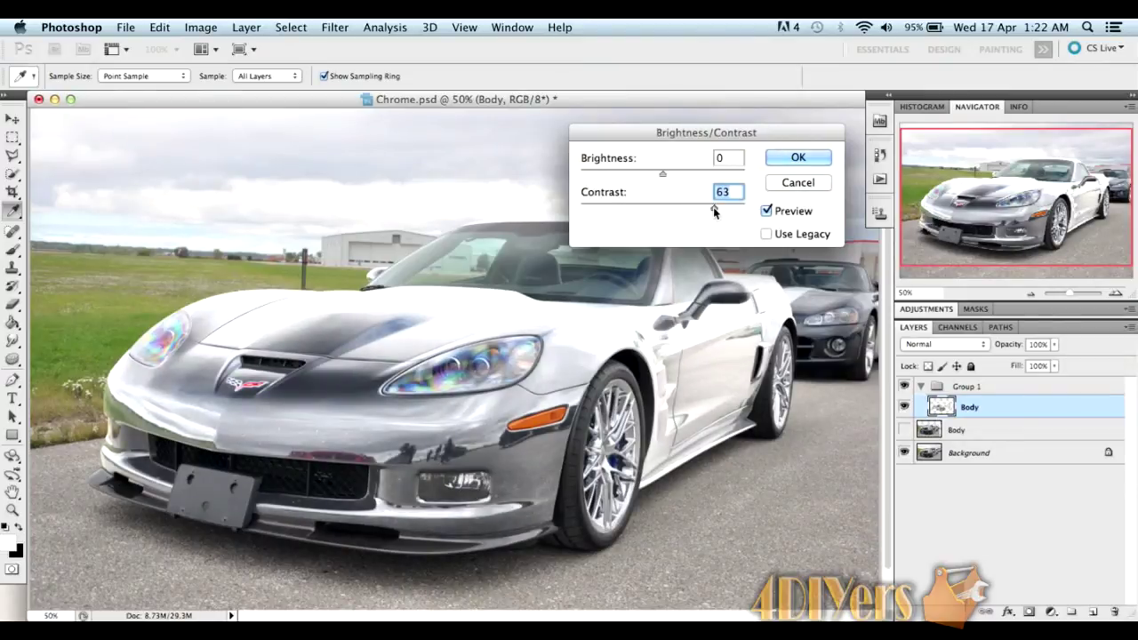
{"action": "mouse_move", "coordinate": [714, 211]}
{"action": "left_mouse_down"}
{"action": "mouse_move", "coordinate": [701, 211]}
{"action": "mouse_move", "coordinate": [716, 211]}
{"action": "left_mouse_up"}
{"action": "mouse_move", "coordinate": [664, 174]}
{"action": "left_mouse_down"}
{"action": "mouse_move", "coordinate": [653, 176]}
{"action": "mouse_move", "coordinate": [668, 178]}
{"action": "left_mouse_up"}
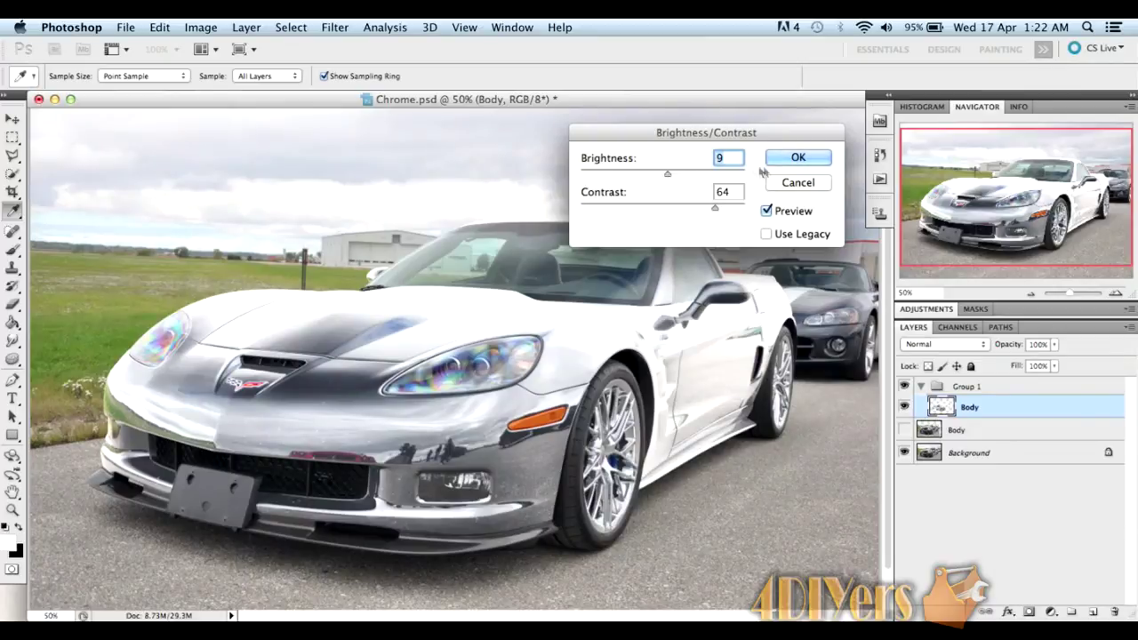
{"action": "left_click", "coordinate": [786, 157]}
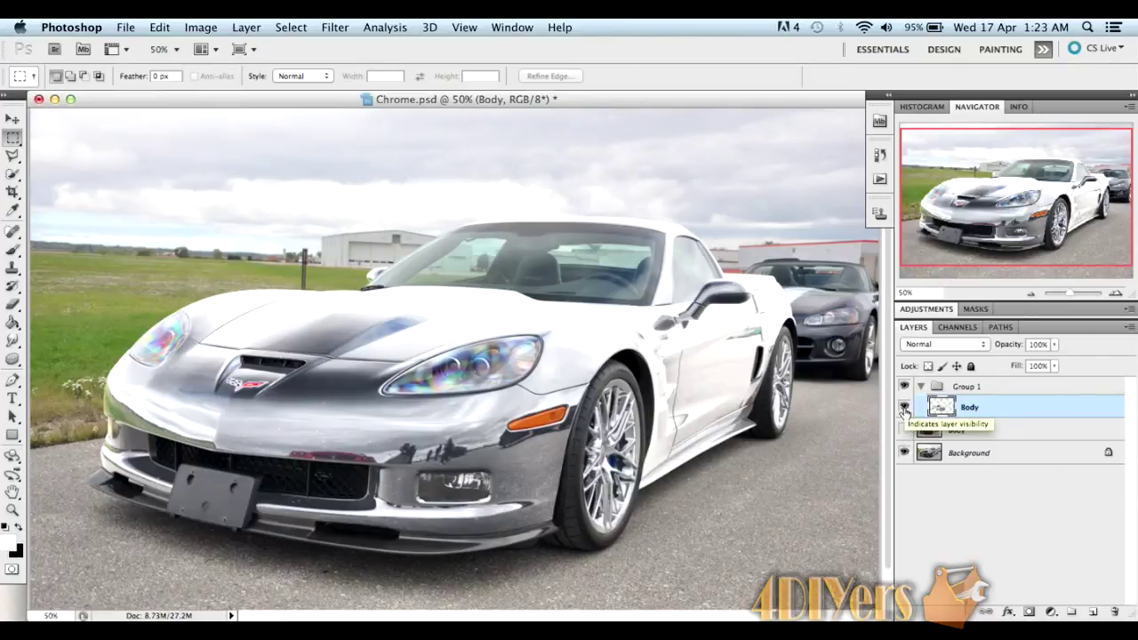
{"action": "left_click", "coordinate": [904, 407]}
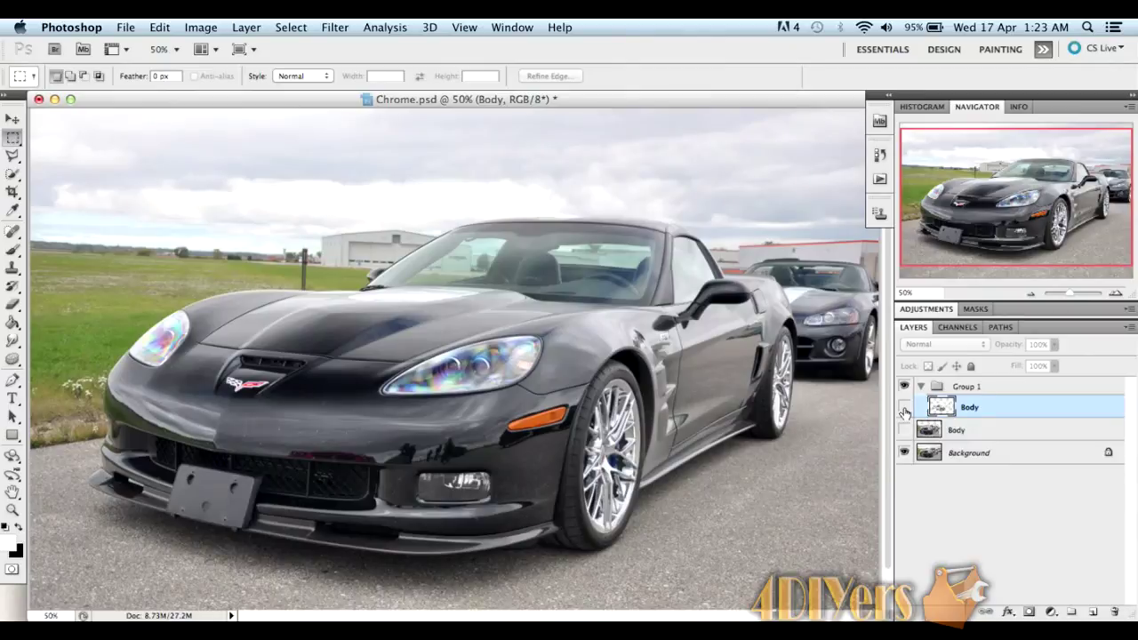
{"action": "left_click", "coordinate": [905, 408]}
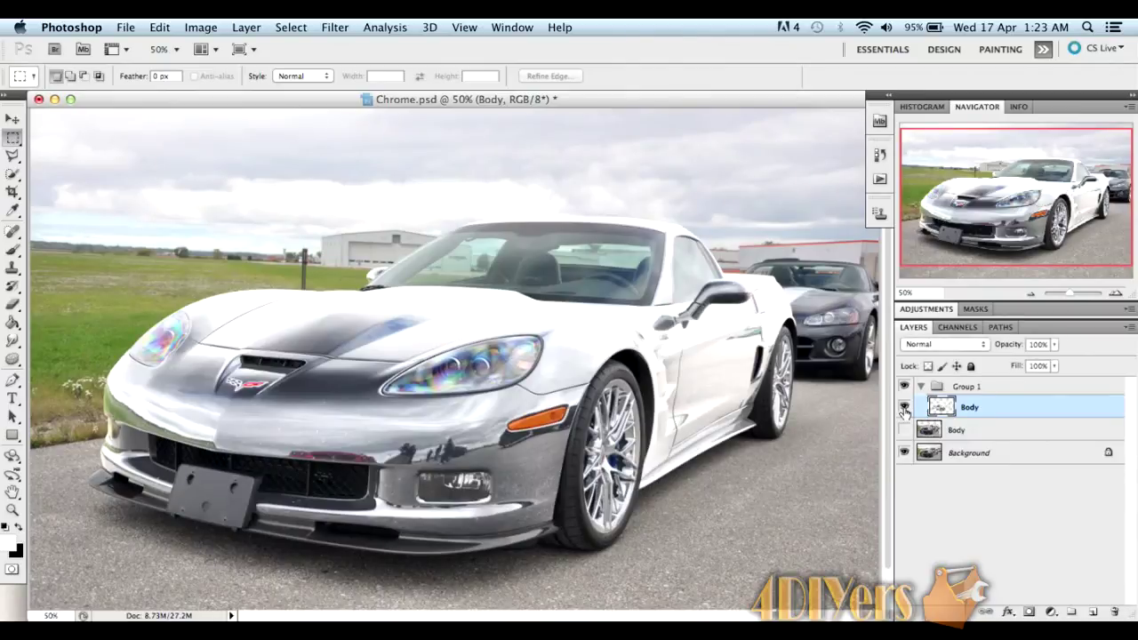